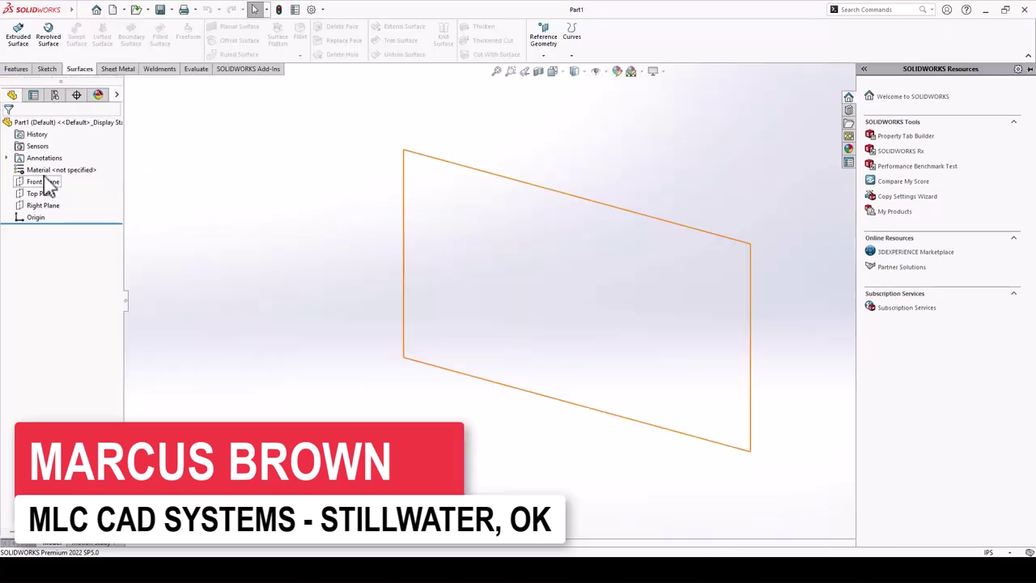
On the Front Plane, sketch a vertical line up from the origin and an arc closing back at the origin.
click(42, 181)
click(64, 162)
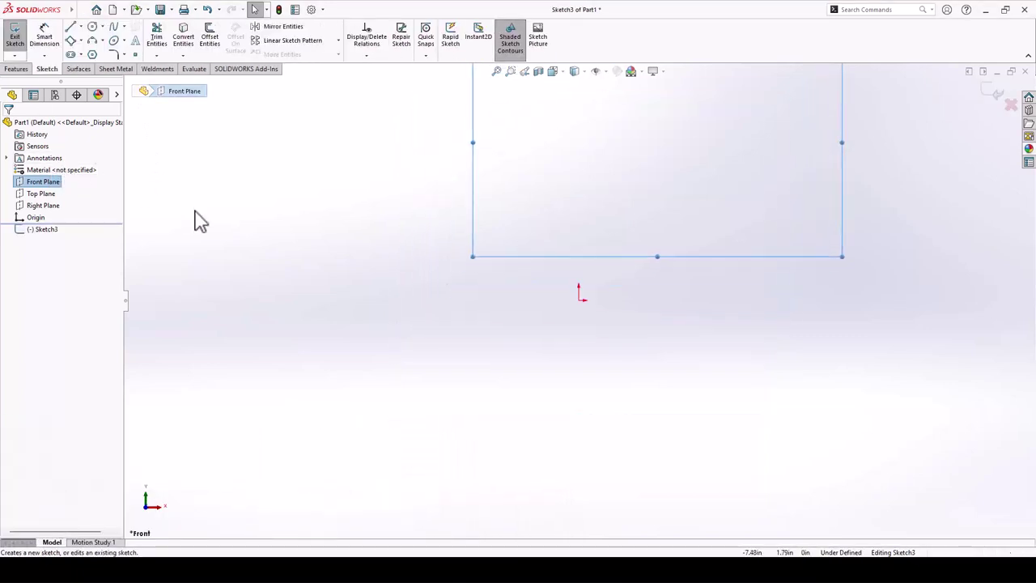
key(s)
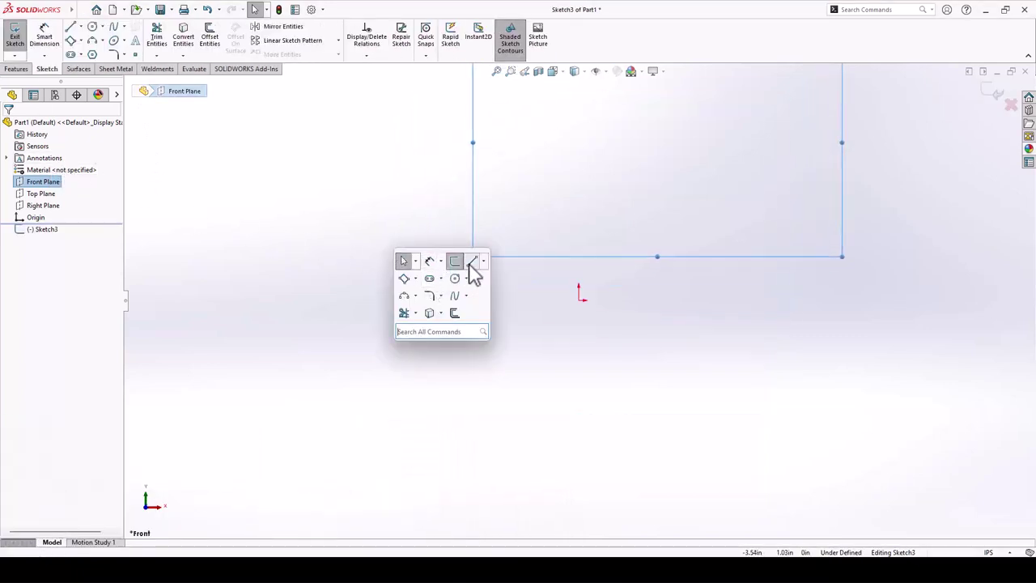
click(471, 261)
click(579, 297)
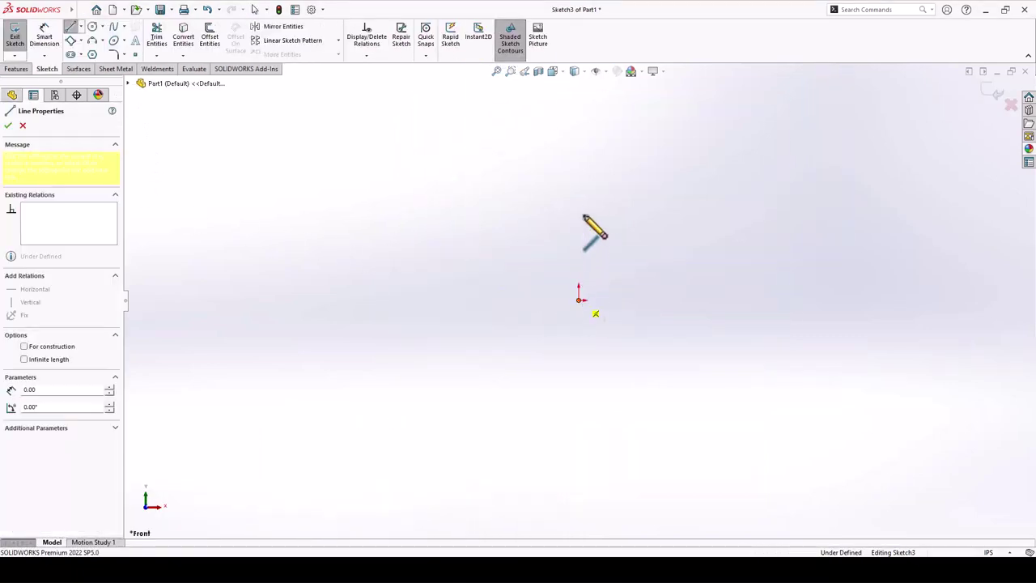
click(577, 165)
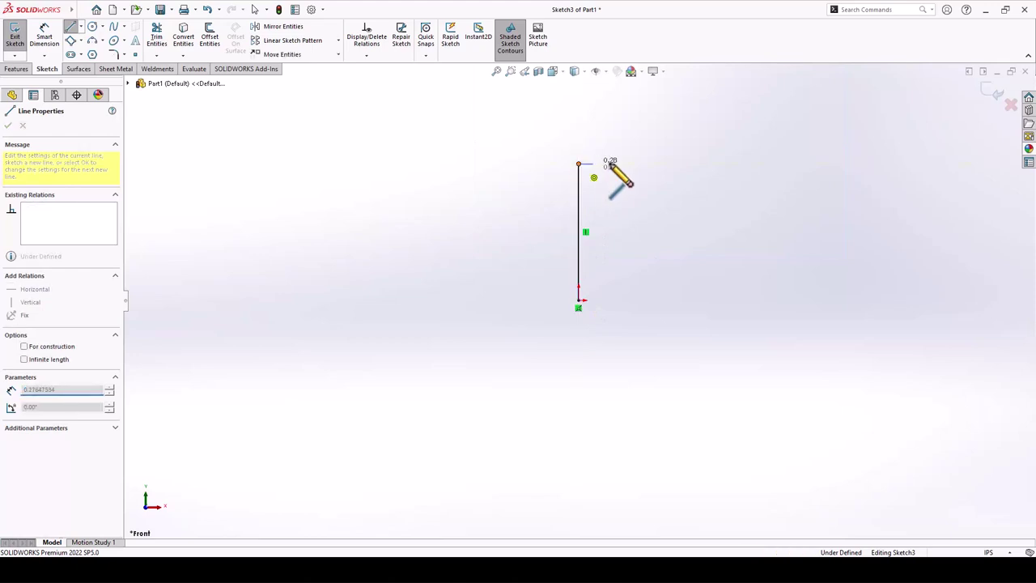
click(577, 301)
Dimension the arc with a radius of 3.
key(s)
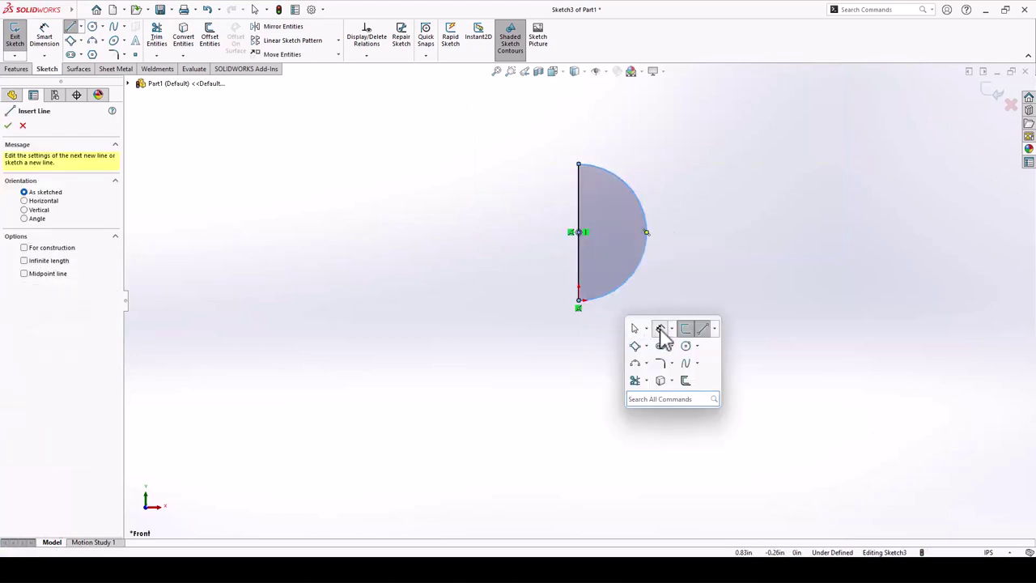
click(660, 329)
click(632, 278)
click(660, 307)
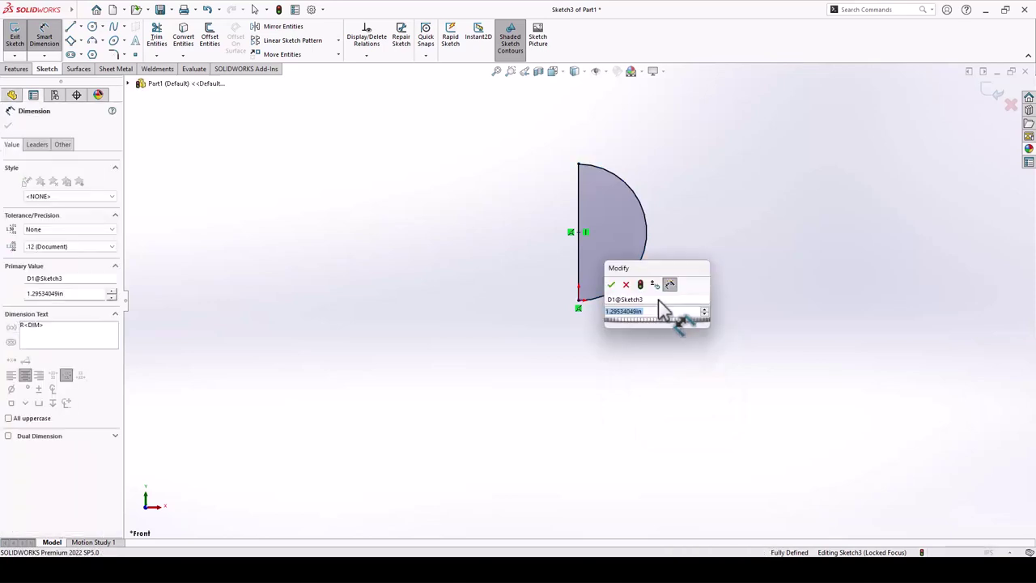
text(3)
key(Return)
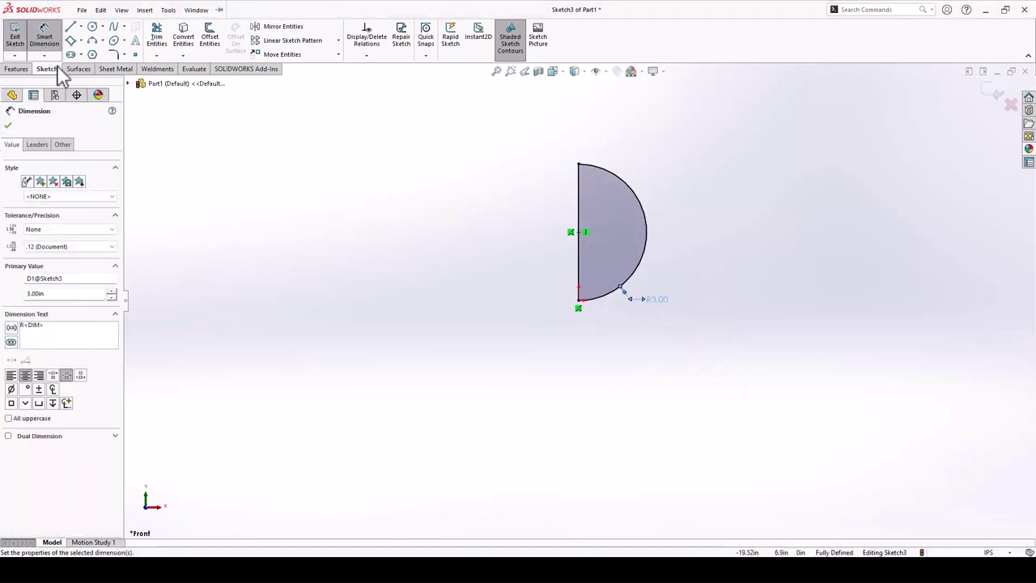
key(Escape)
Revolve the half-disc about the vertical line.
click(577, 183)
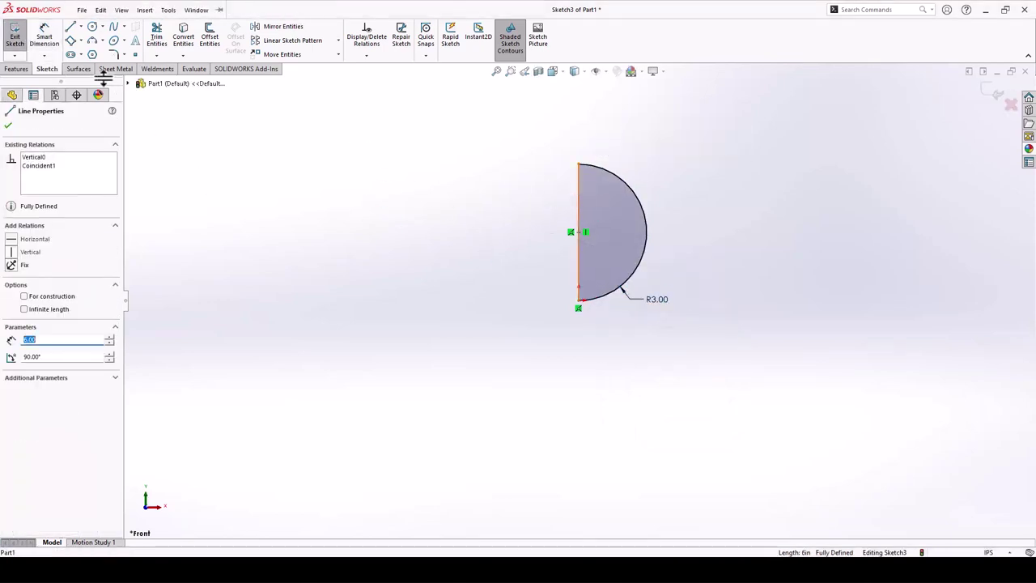
click(14, 69)
click(52, 40)
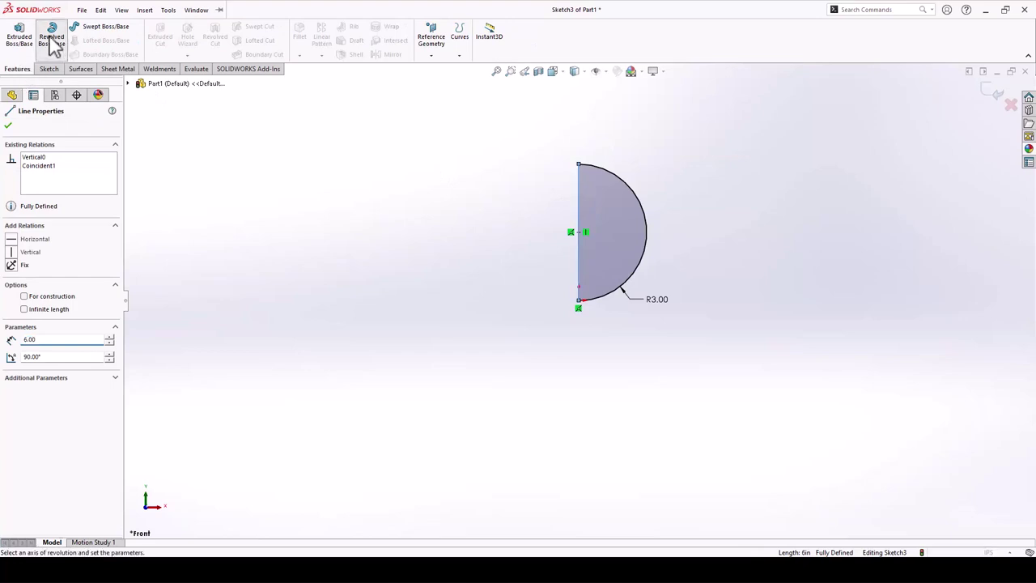
Accept the revolved sphere and start a face-level appearance with advanced options.
key(Return)
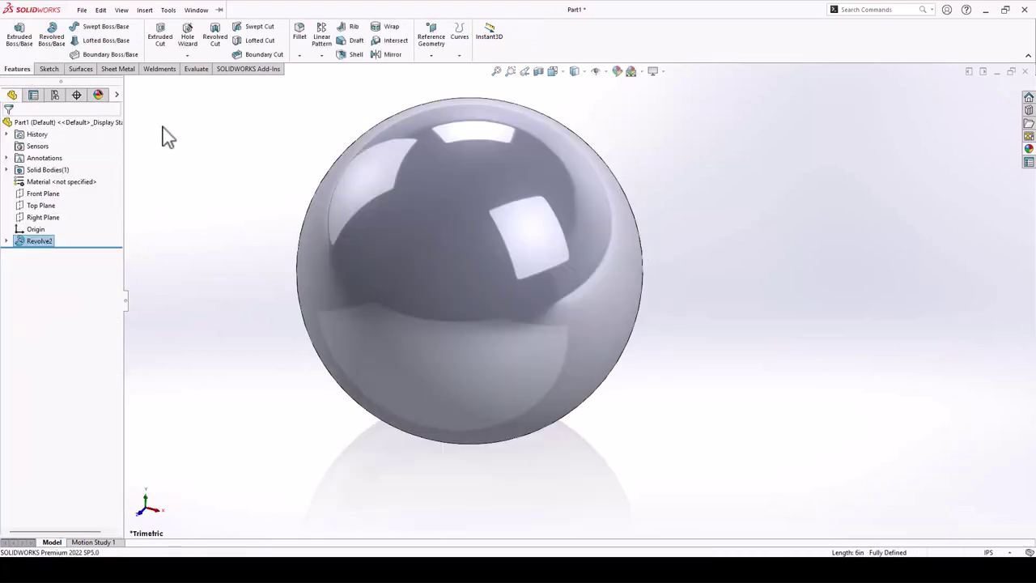
middle_drag(189, 155, 273, 215)
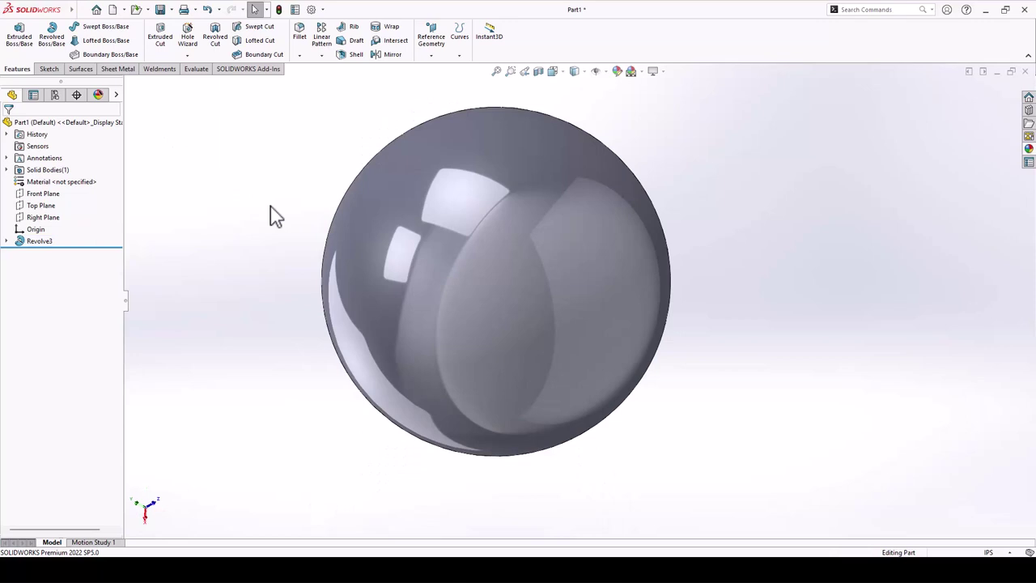
click(409, 204)
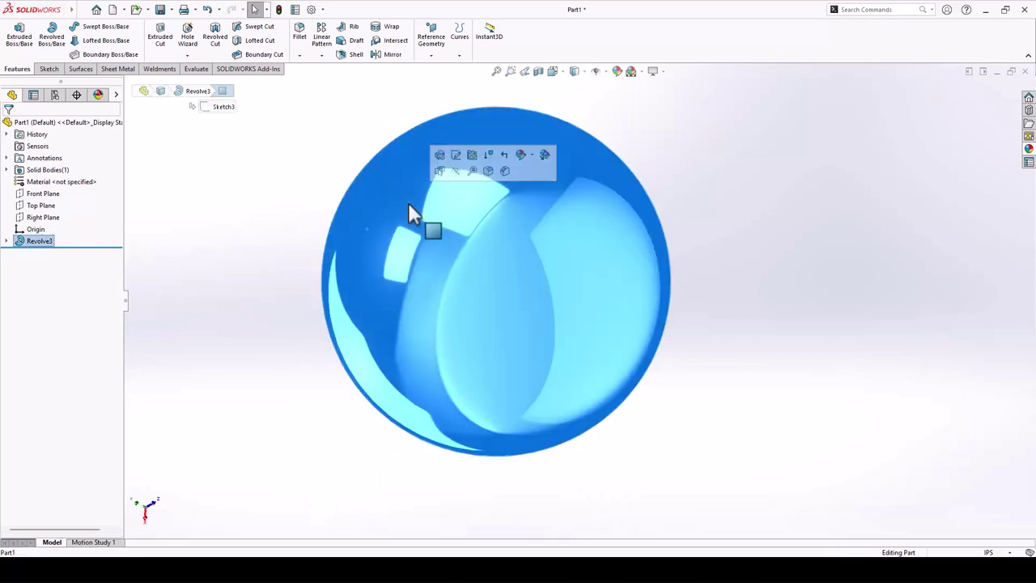
click(532, 156)
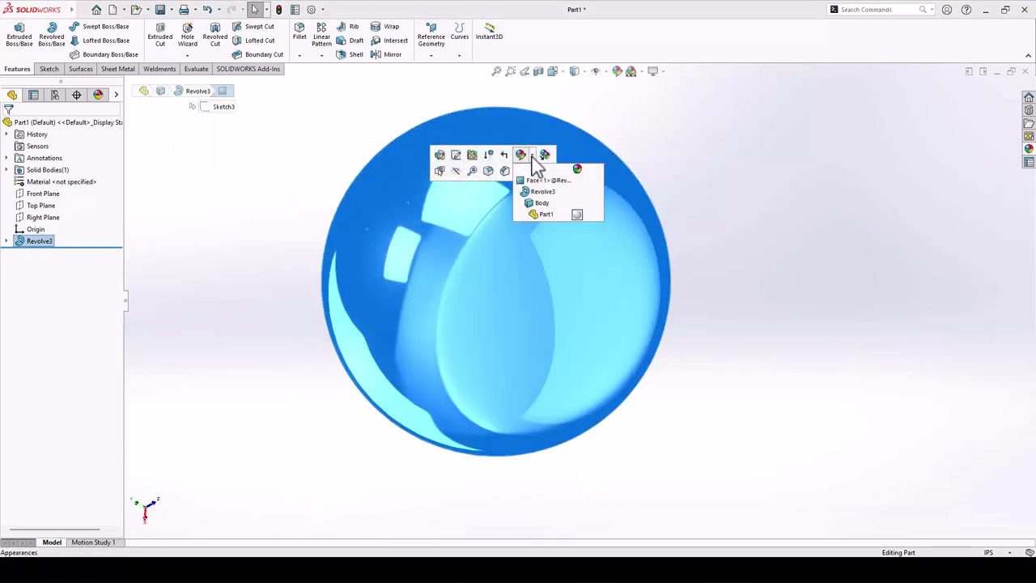
click(578, 182)
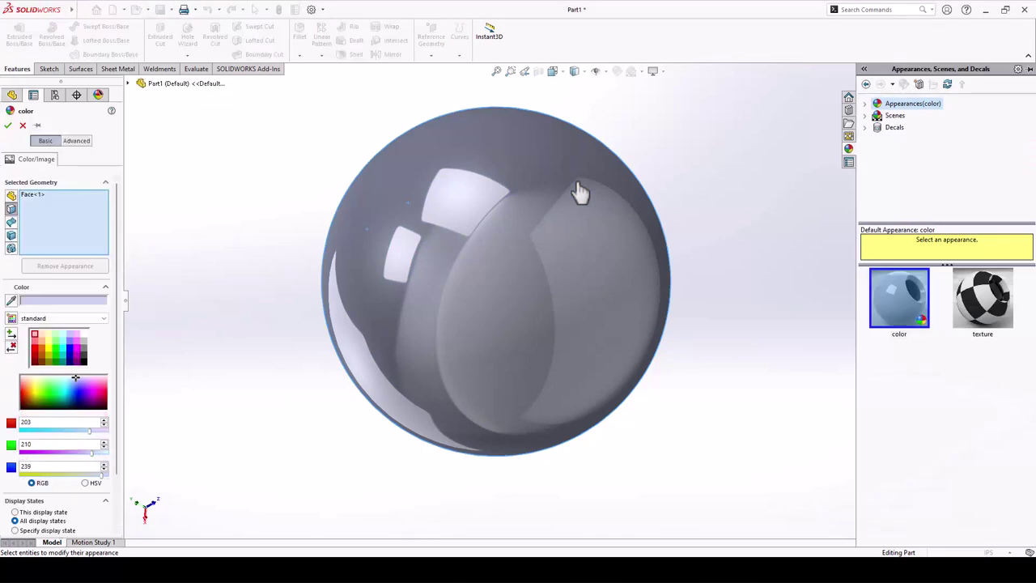
click(78, 142)
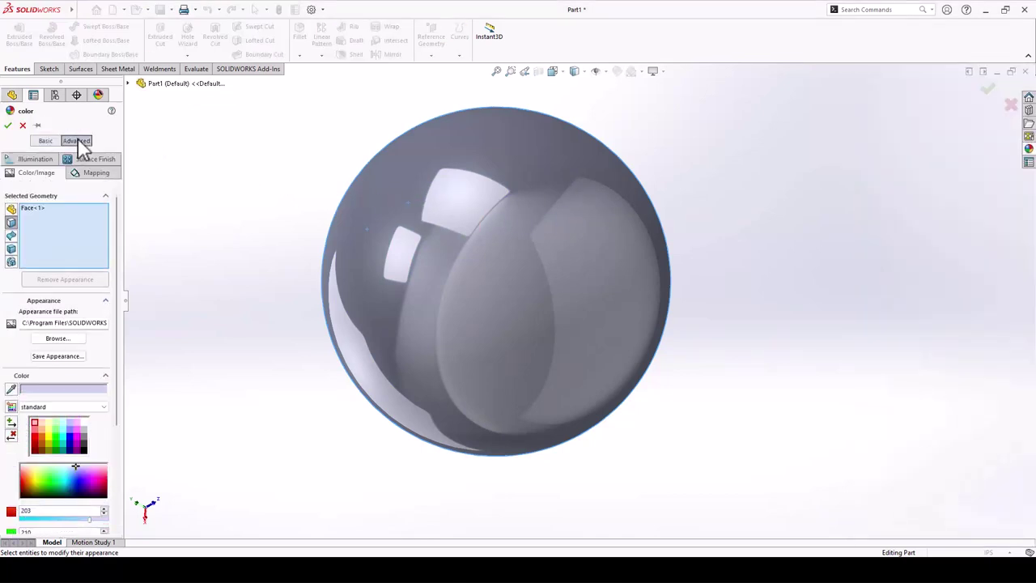
Browse to the Desktop, show All Files, and select World Height Map.jpg.
click(57, 340)
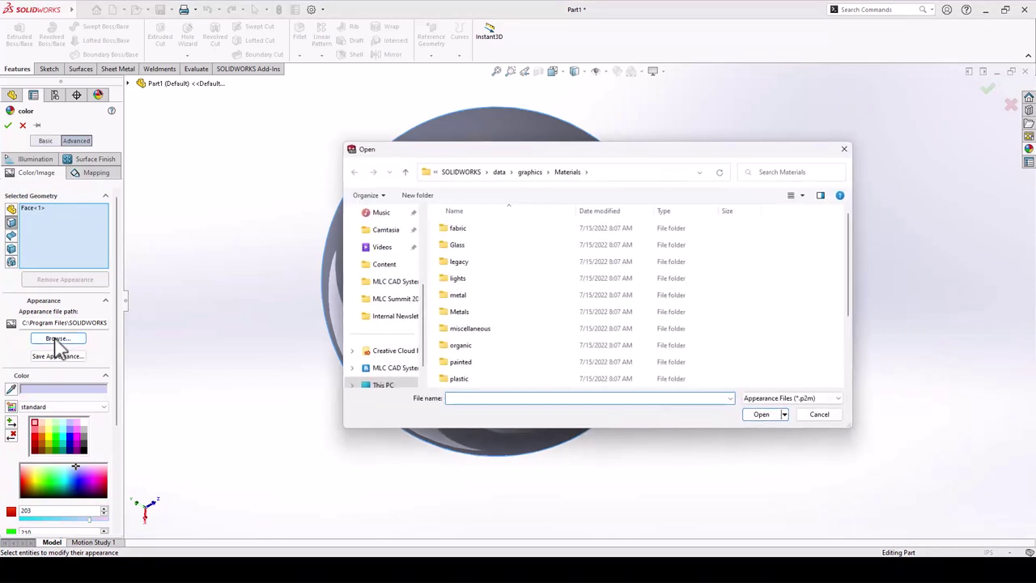
scroll(360, 255, up, 5)
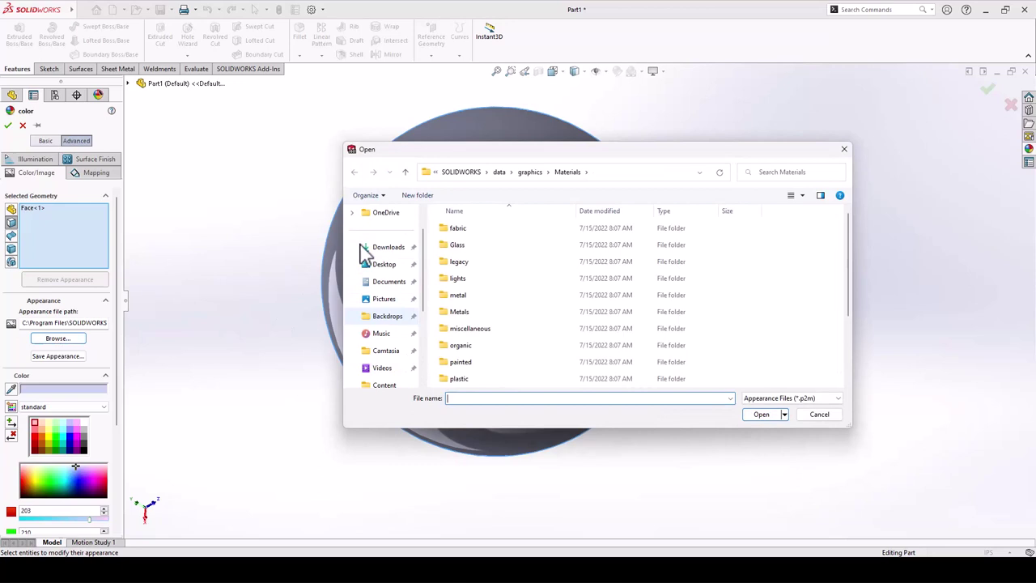
click(378, 264)
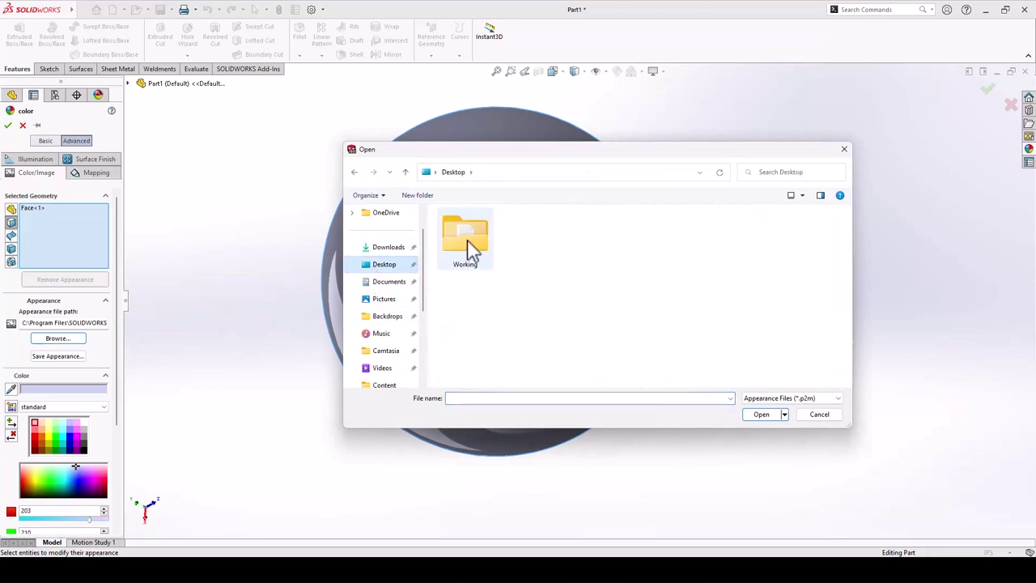
click(834, 397)
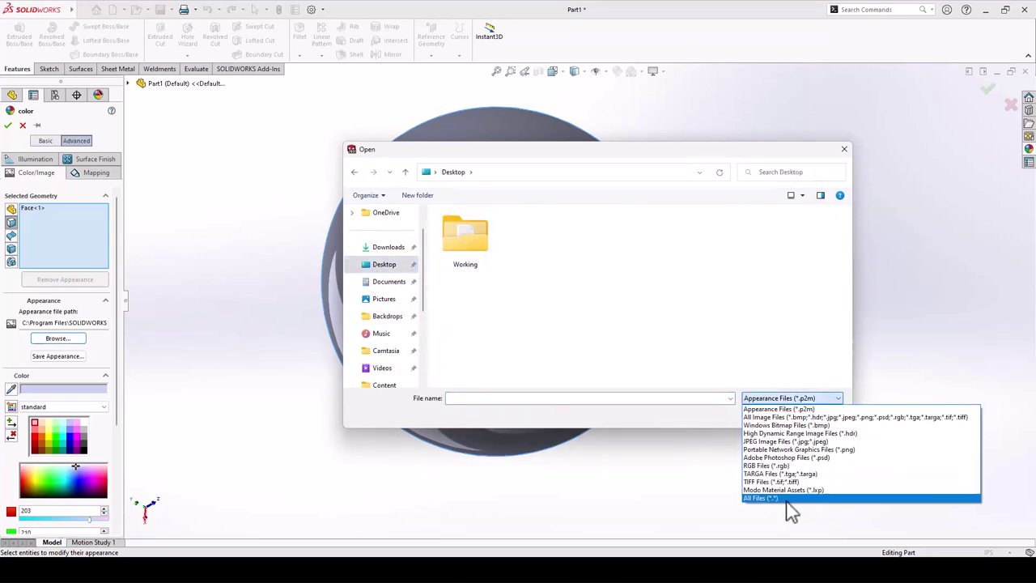
click(786, 499)
click(544, 272)
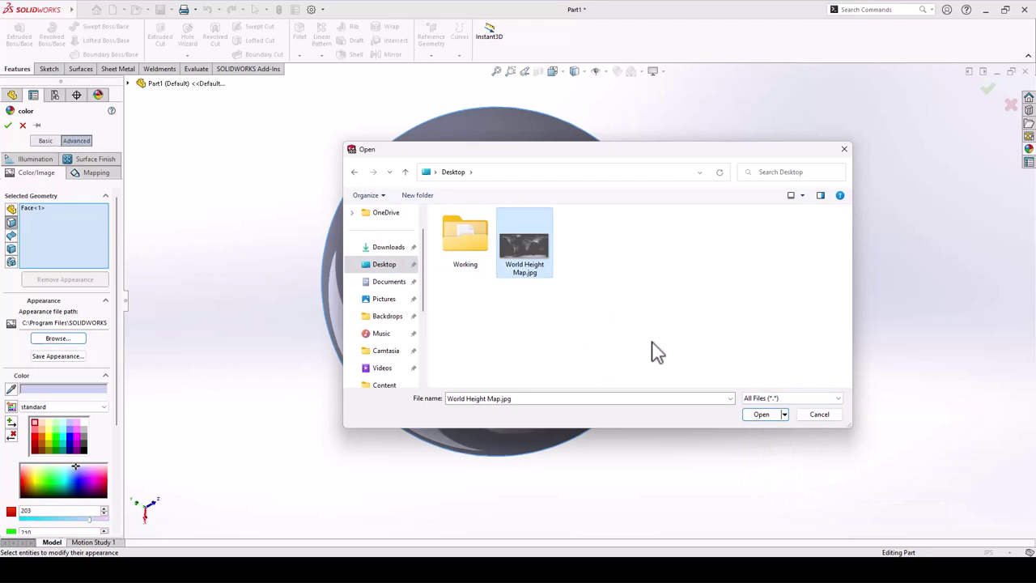
Use the height-map image and save it as a new appearance file.
click(761, 415)
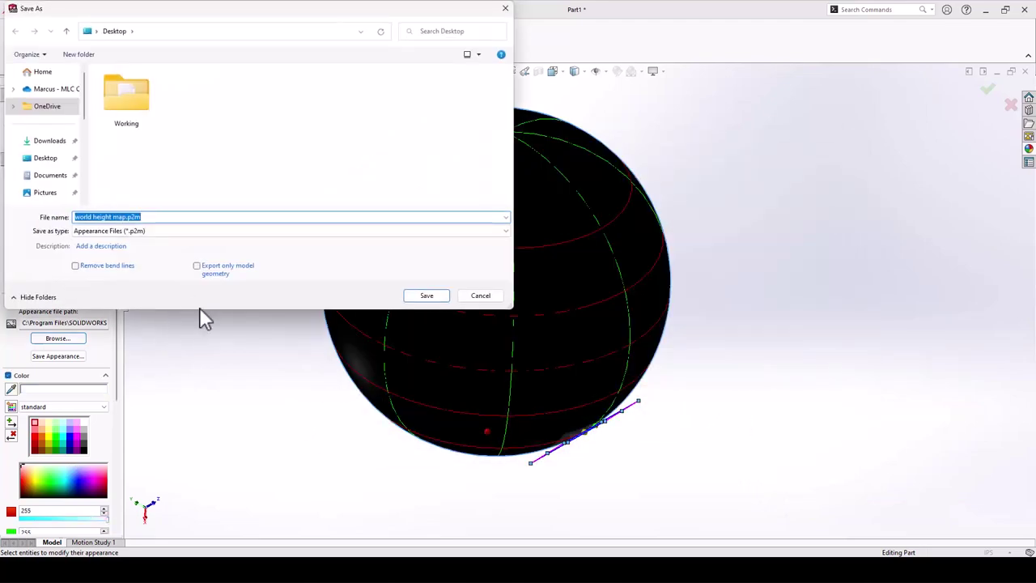
click(428, 297)
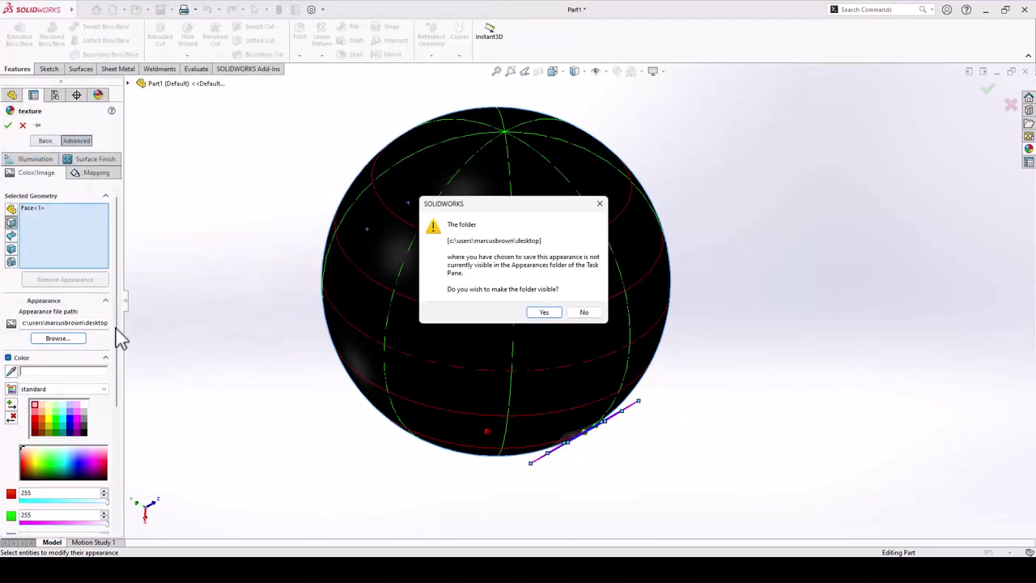
click(556, 314)
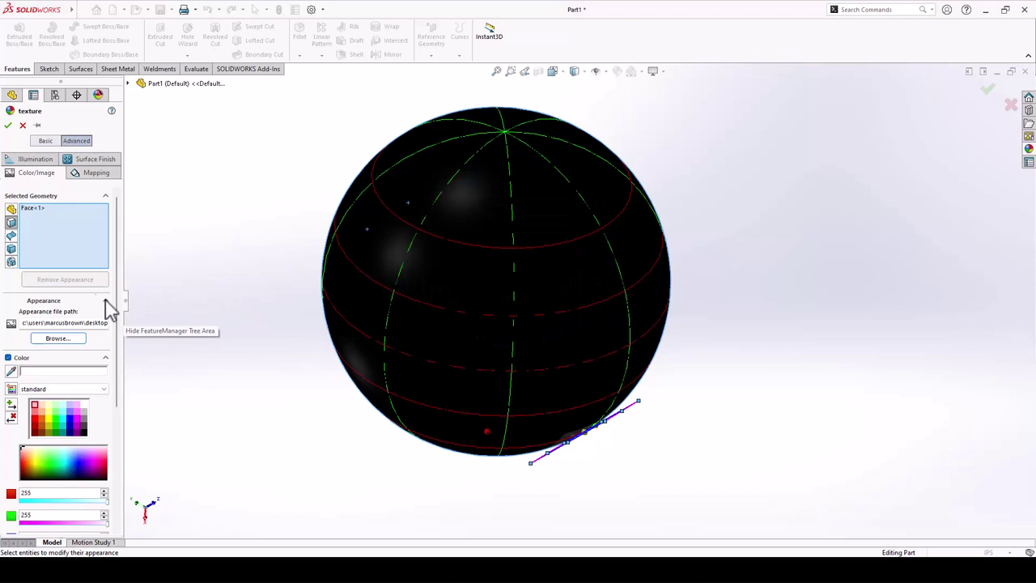
Map the image spherically, fitted to the face's width and height, and apply it.
click(77, 174)
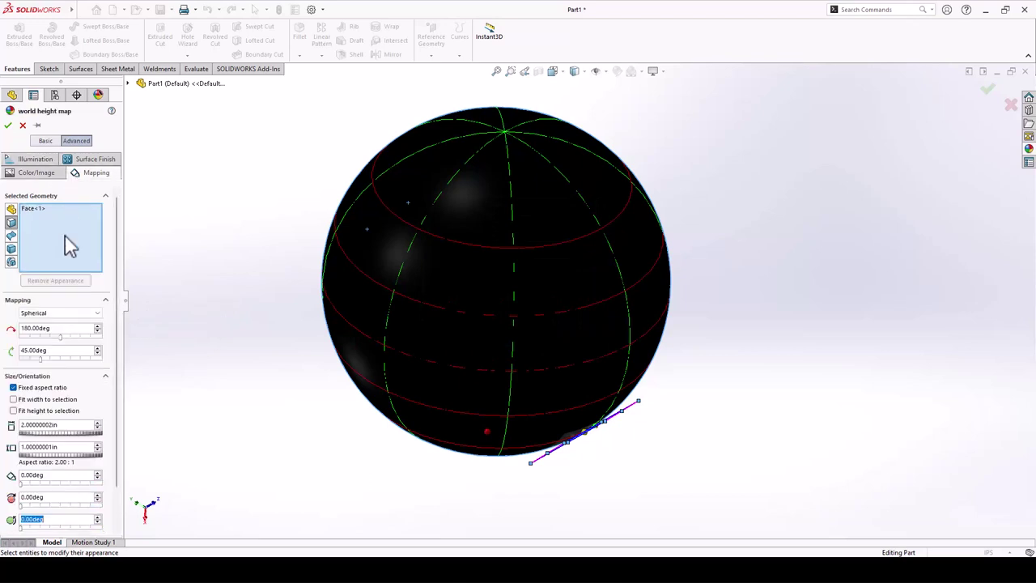
click(25, 399)
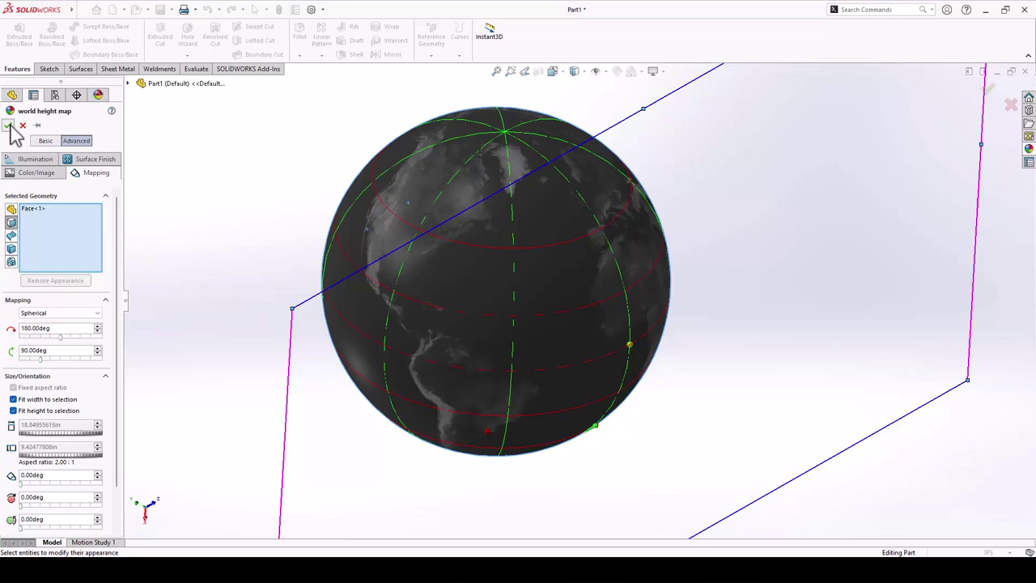
click(8, 126)
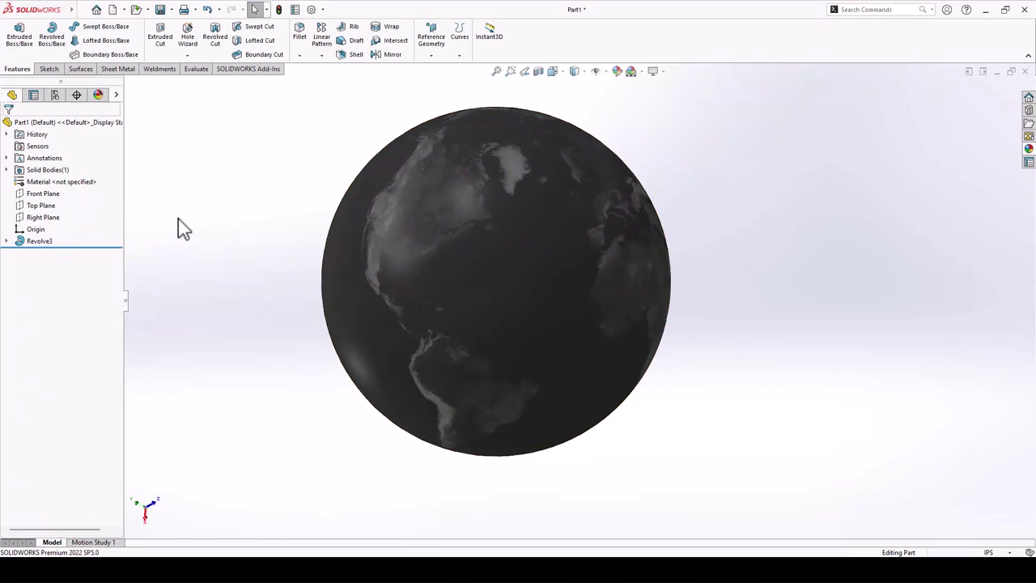
Start a 3D Texture on the sphere body with the world height map set to convert to 3D.
text(s)
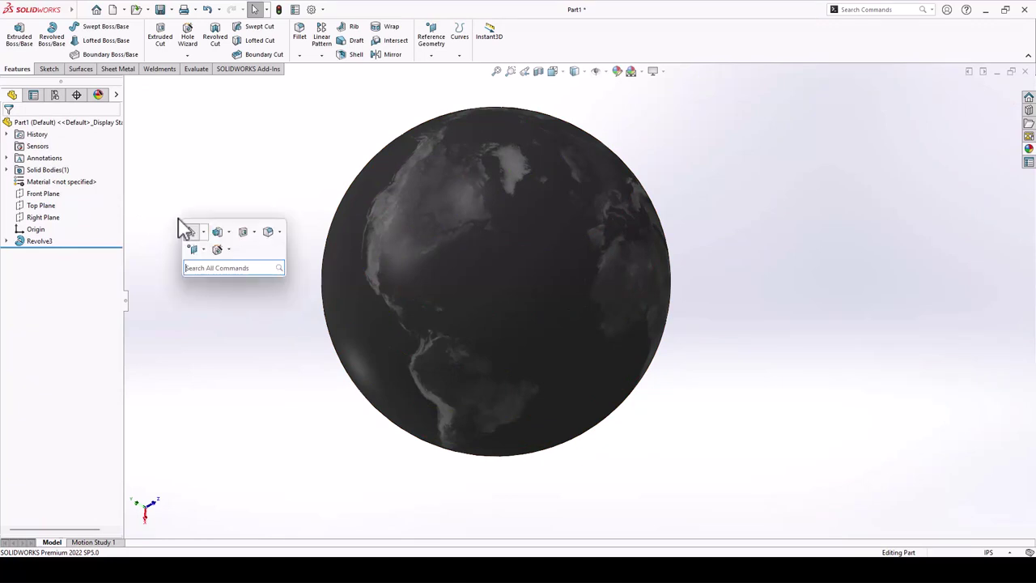
text(3d tex)
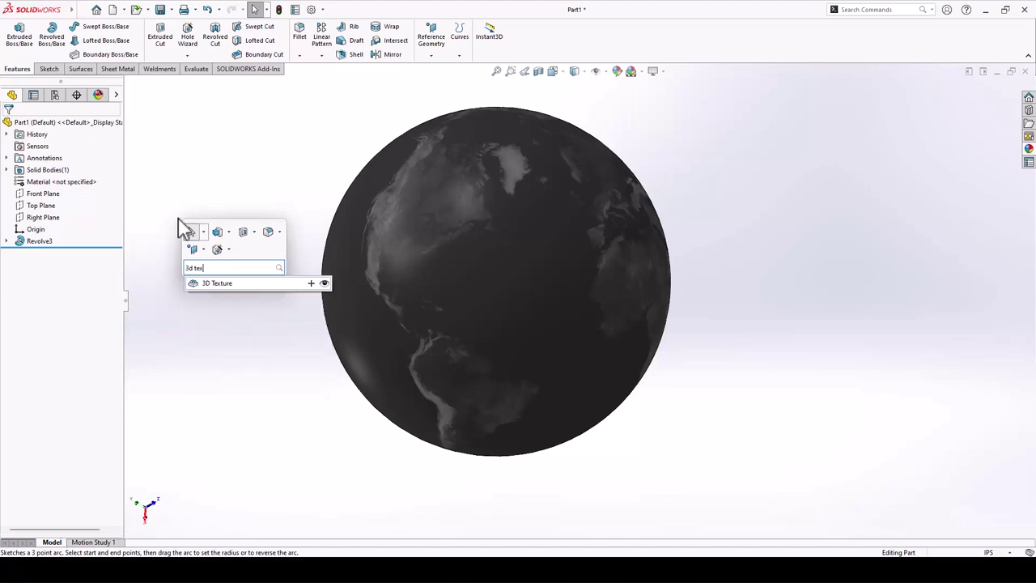
click(207, 284)
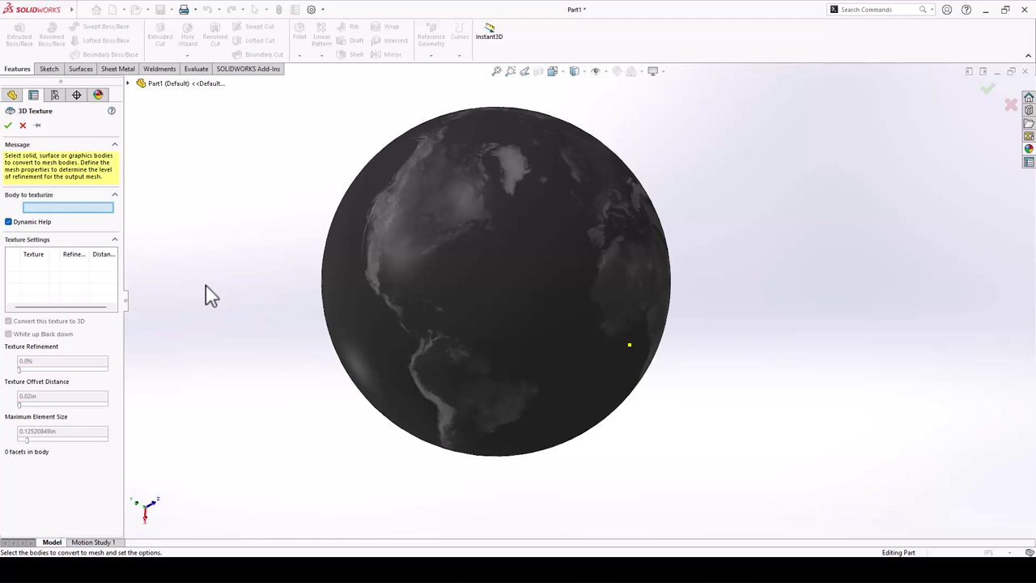
click(370, 273)
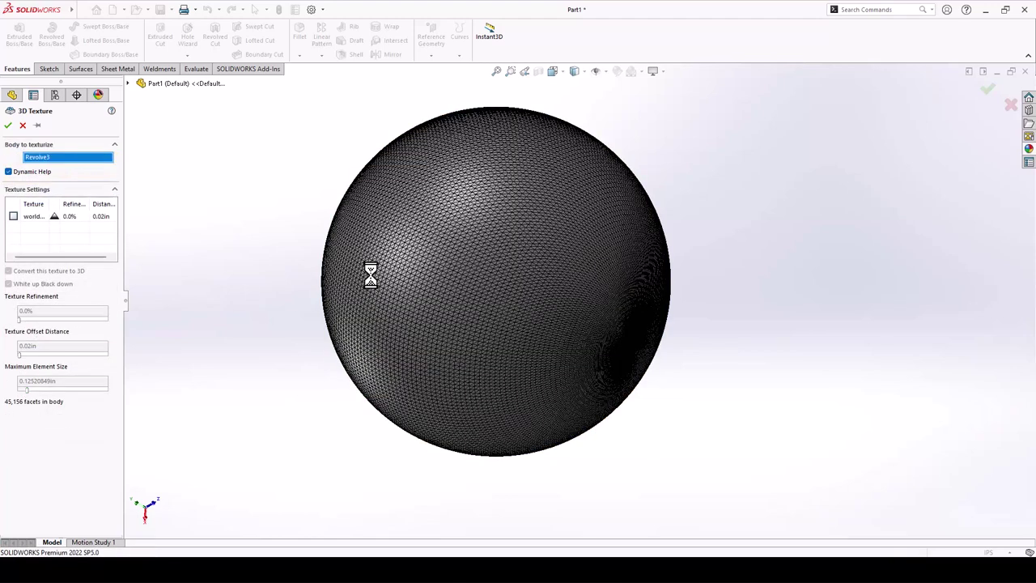
click(12, 216)
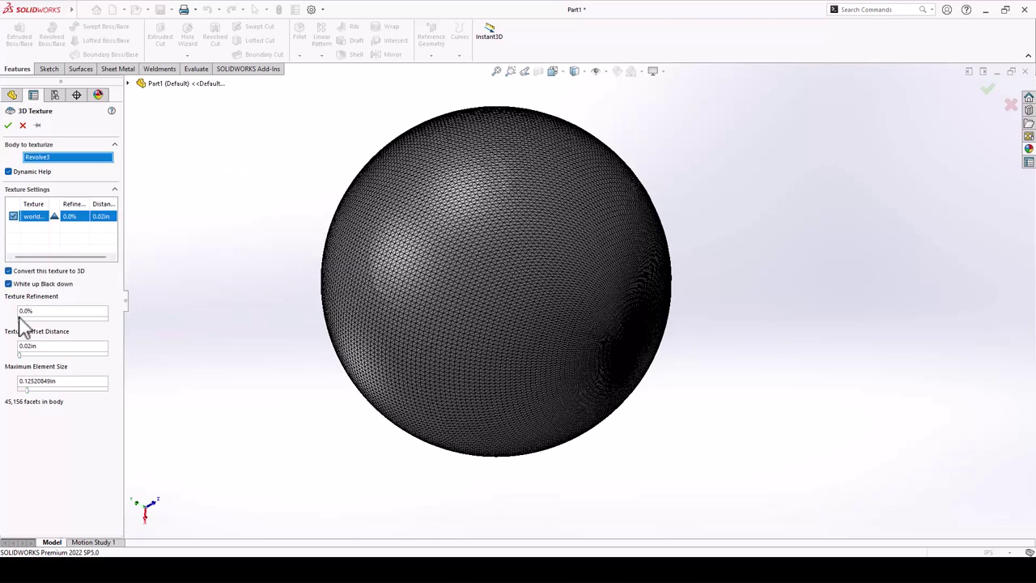
Set texture offset 0.20in and maximum element size 0.024832in, then create 3D Texture1.
drag(22, 356, 20, 390)
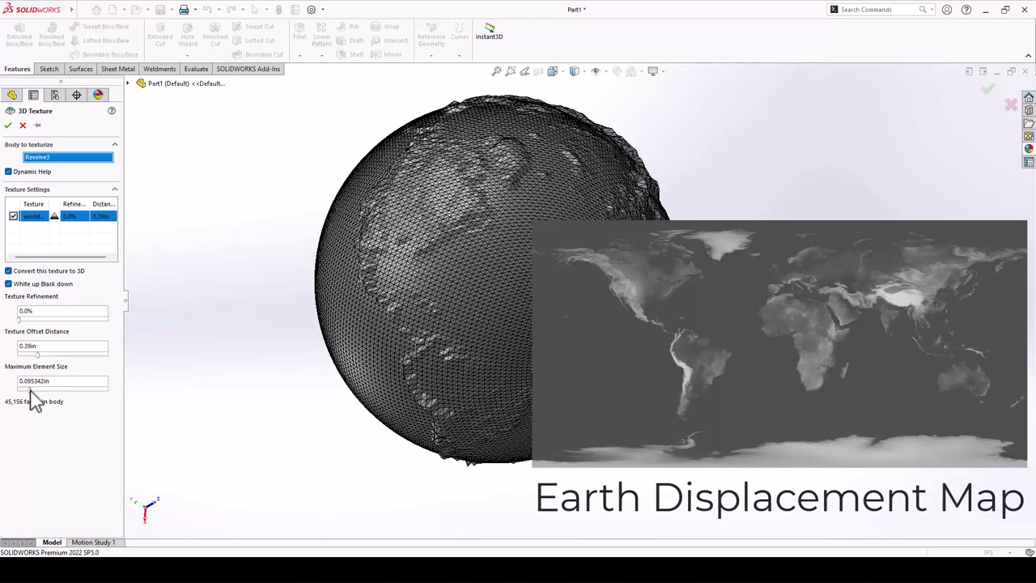
drag(30, 391, 44, 391)
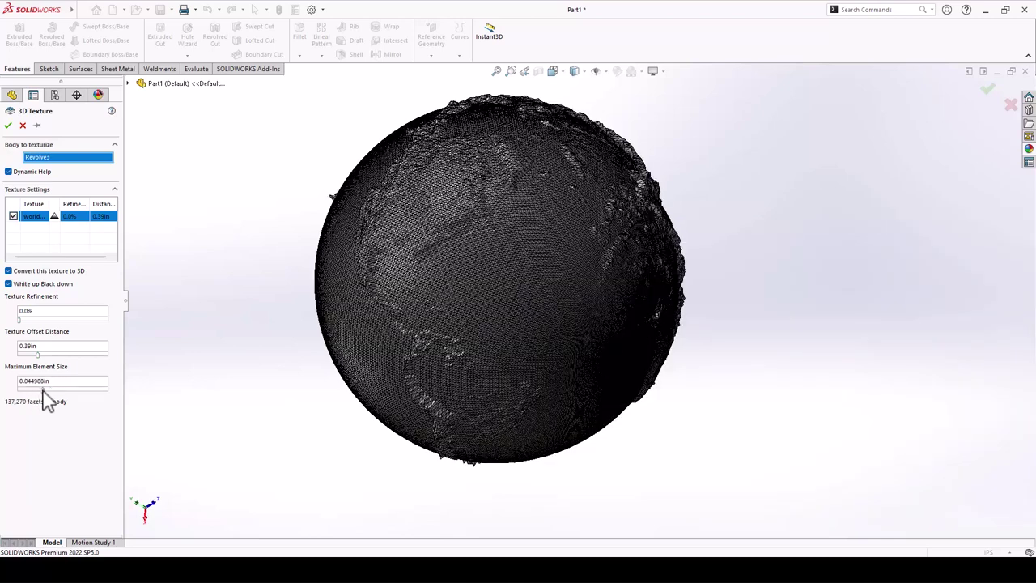
middle_drag(179, 301, 234, 338)
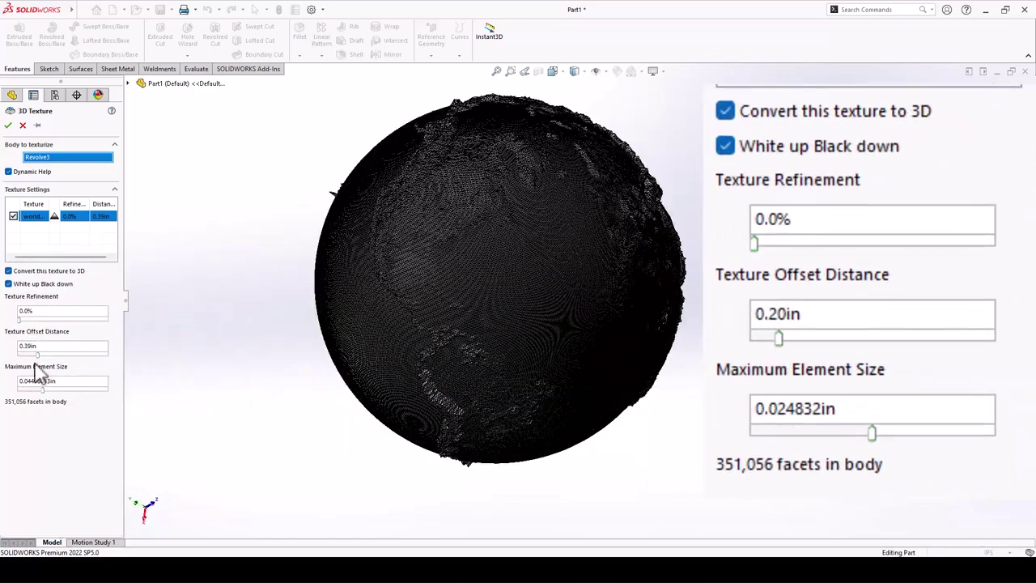
drag(42, 347, 3, 348)
text(.2)
key(Return)
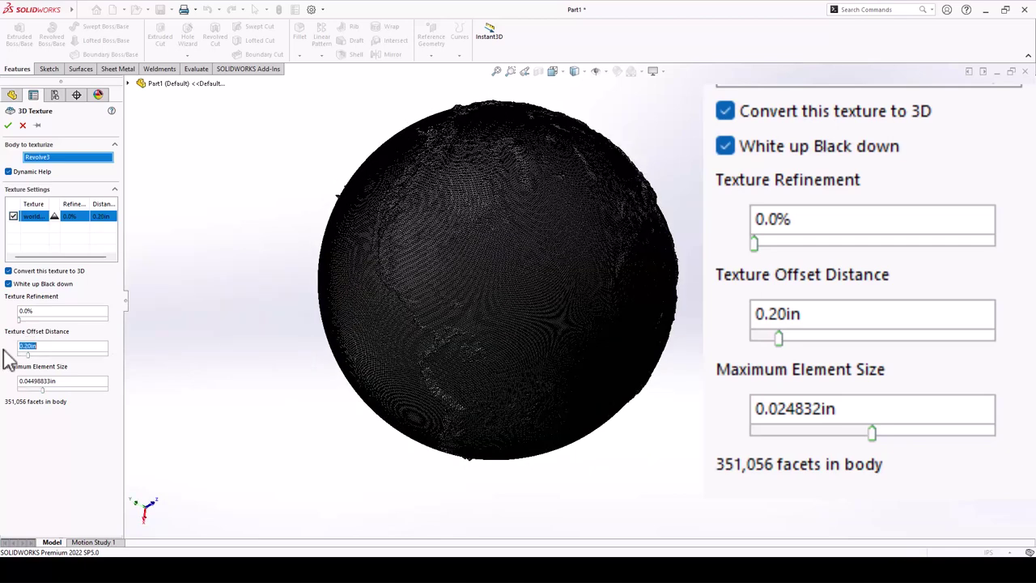
click(62, 388)
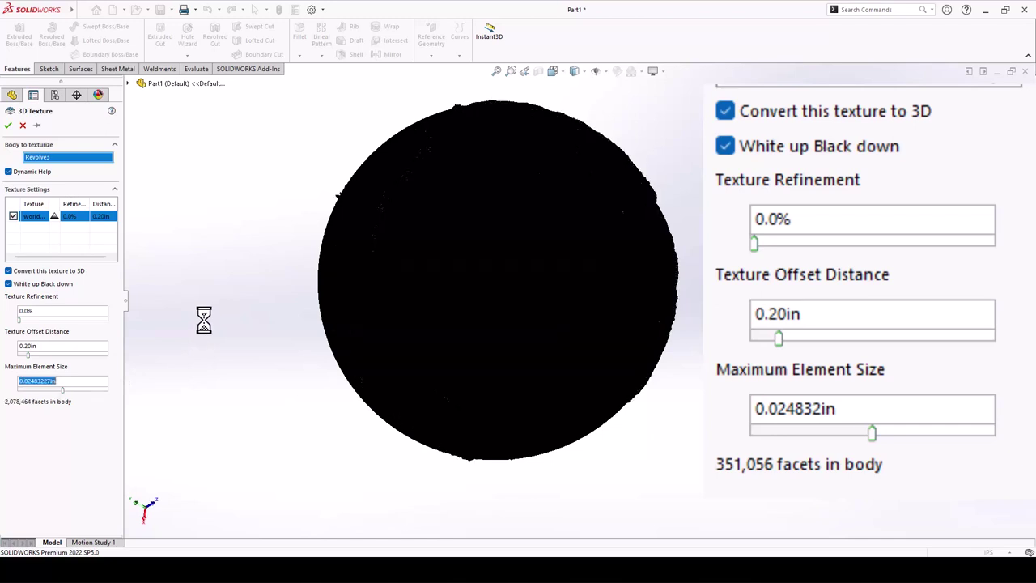
click(8, 126)
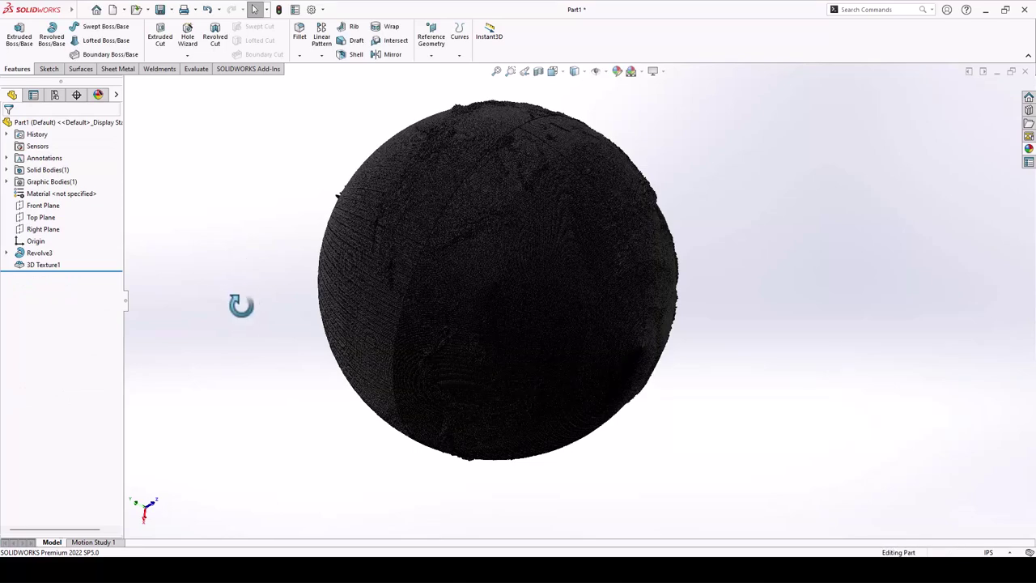
Switch the globe's display style to Shaded without edges.
middle_drag(240, 305, 616, 113)
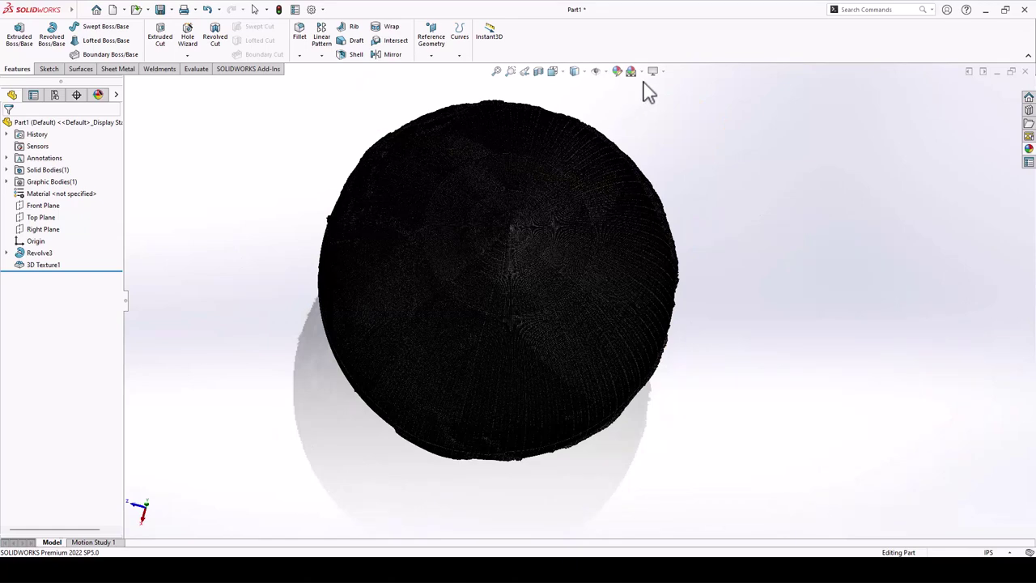
click(630, 72)
click(652, 73)
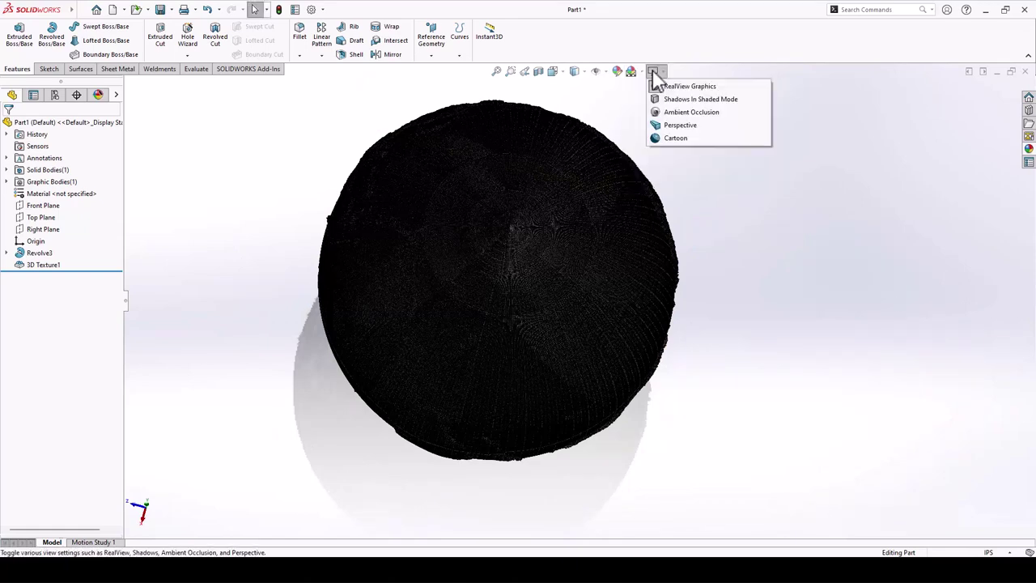
click(606, 72)
click(582, 72)
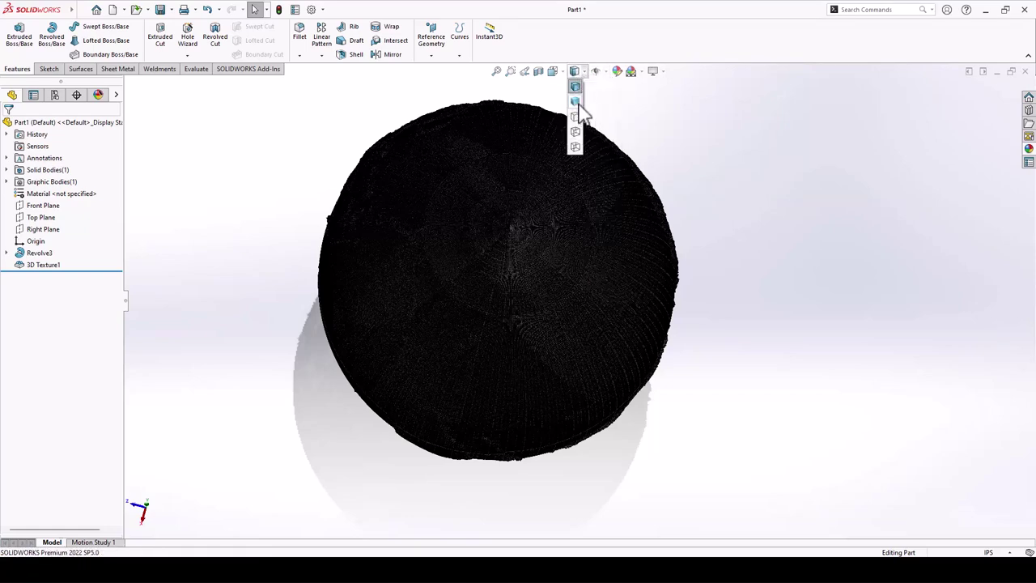
click(578, 103)
mouse_move(684, 180)
middle_down()
mouse_move(684, 289)
mouse_move(761, 348)
mouse_move(915, 358)
mouse_move(939, 481)
middle_up()
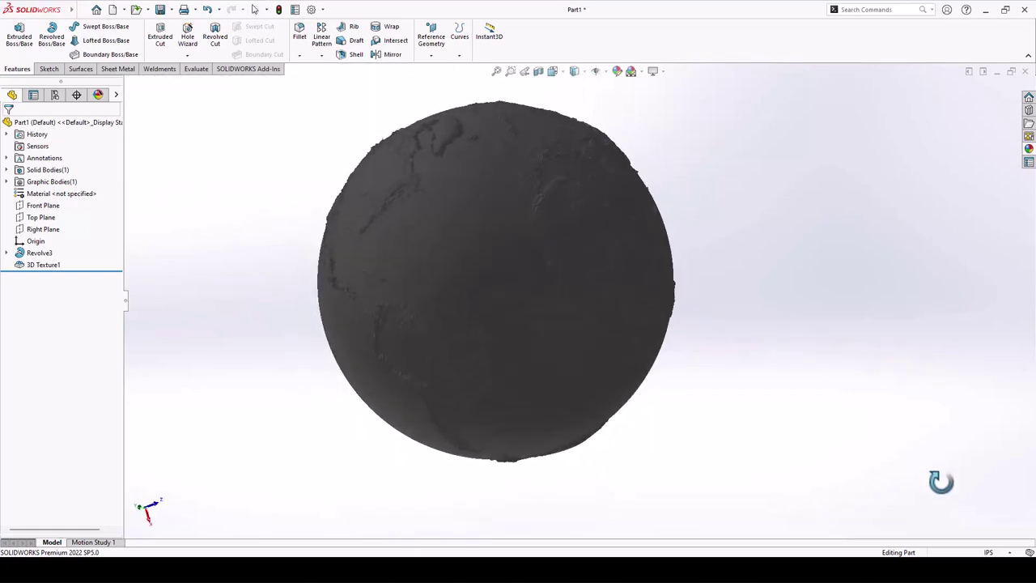
middle_drag(753, 308, 801, 255)
Apply the Plain White scene and turn the globe from the Americas toward Africa.
click(631, 71)
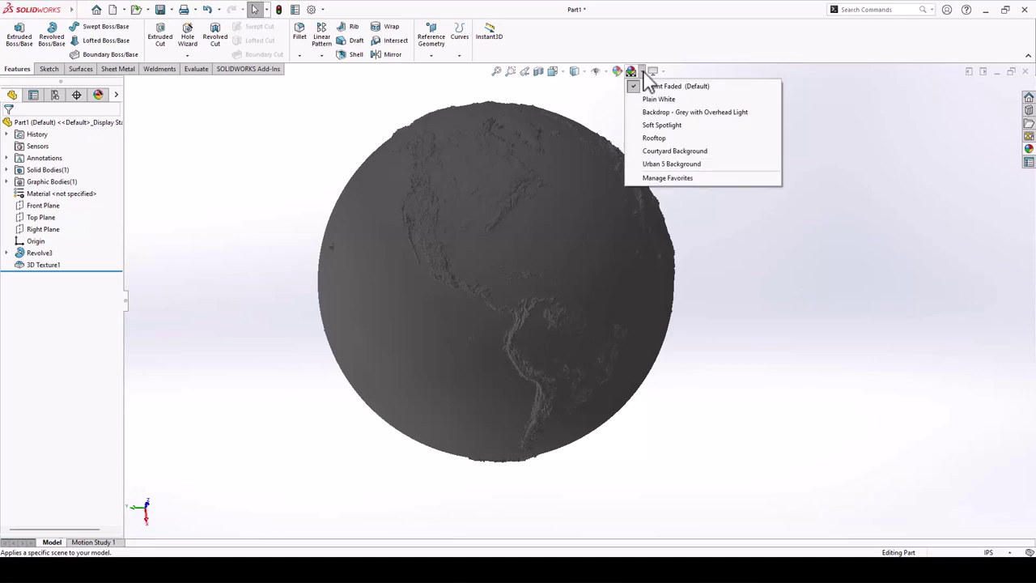
click(654, 71)
click(632, 71)
click(647, 99)
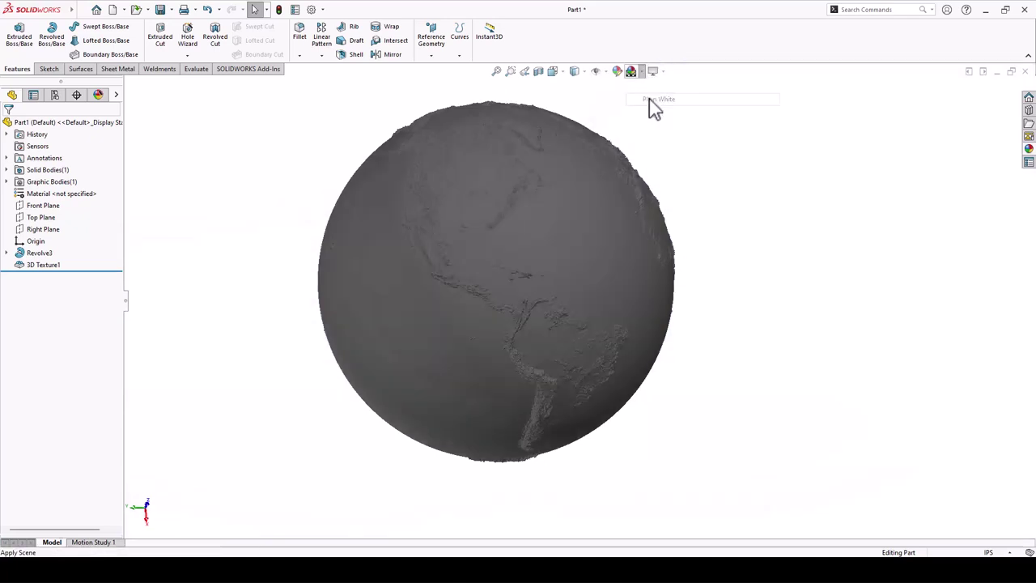
middle_drag(746, 202, 244, 268)
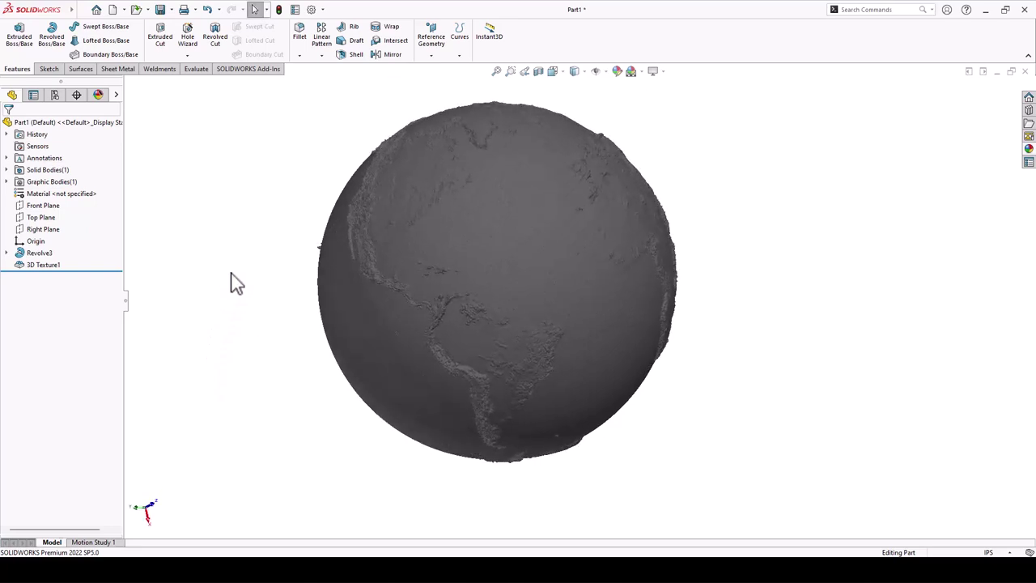